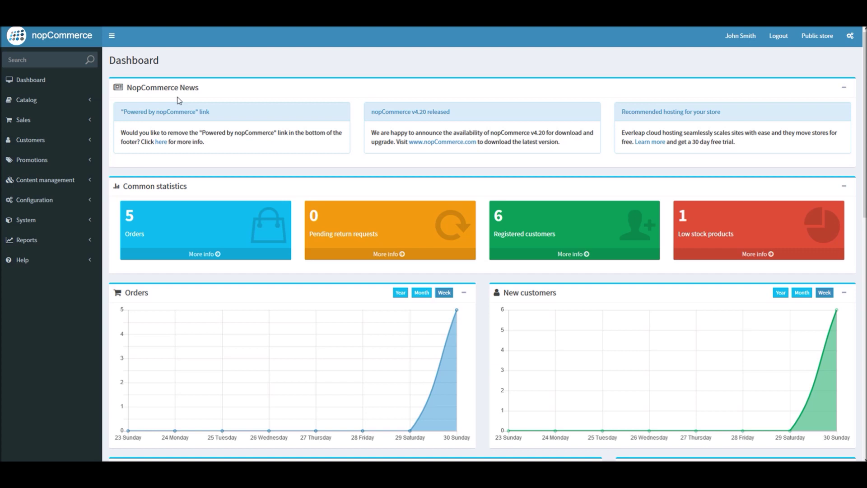
Go to Configuration > Settings > General settings and switch to advanced mode.
click(43, 200)
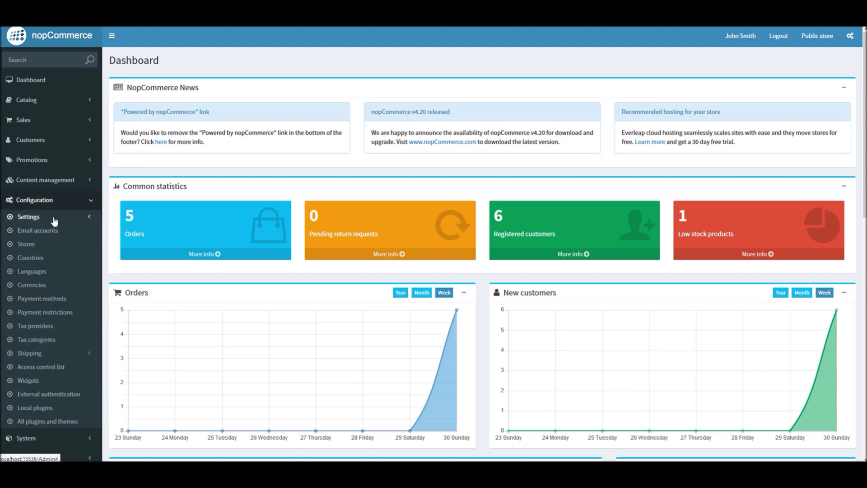
click(54, 220)
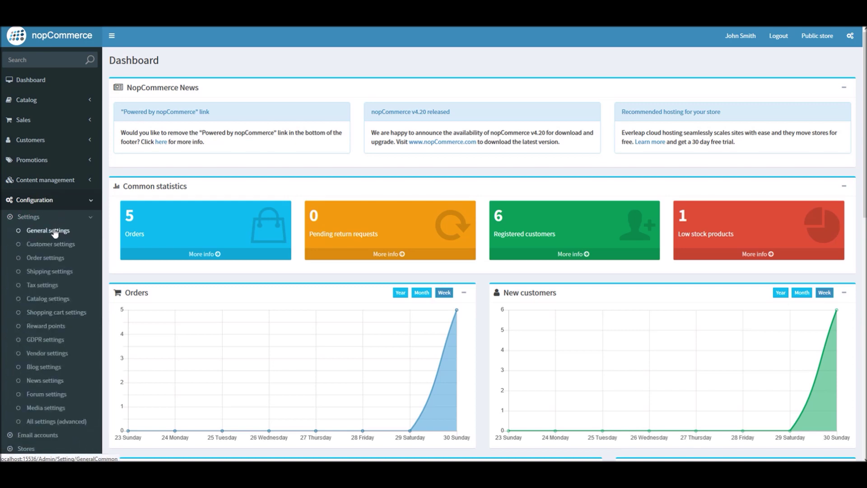
click(54, 230)
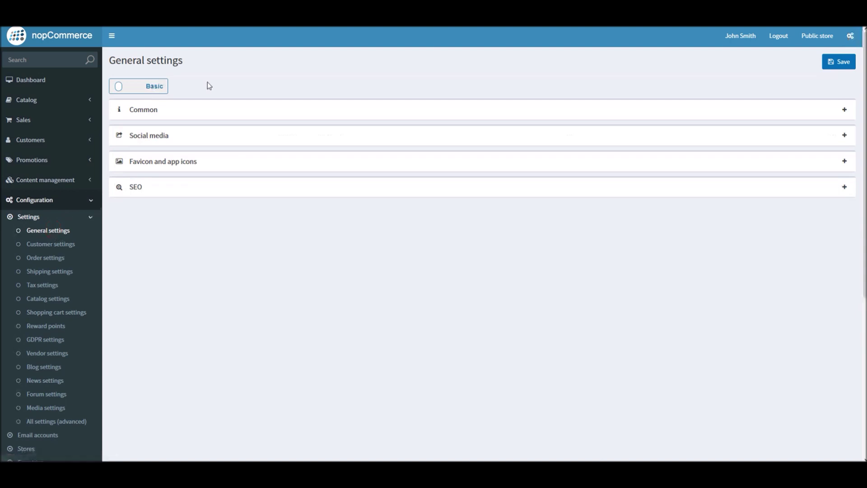
click(144, 93)
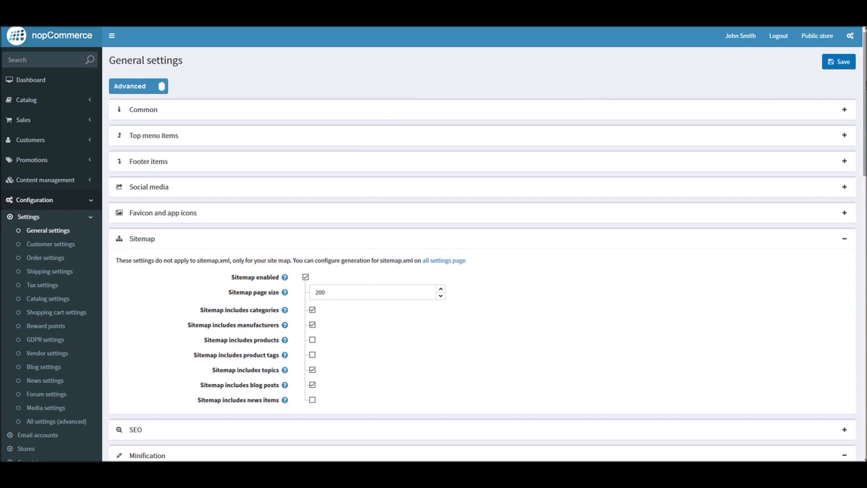
Scroll down and expand the Pdf section to show the logo and invoice footer fields.
scroll(851, 136, down, 6)
scroll(845, 181, down, 6)
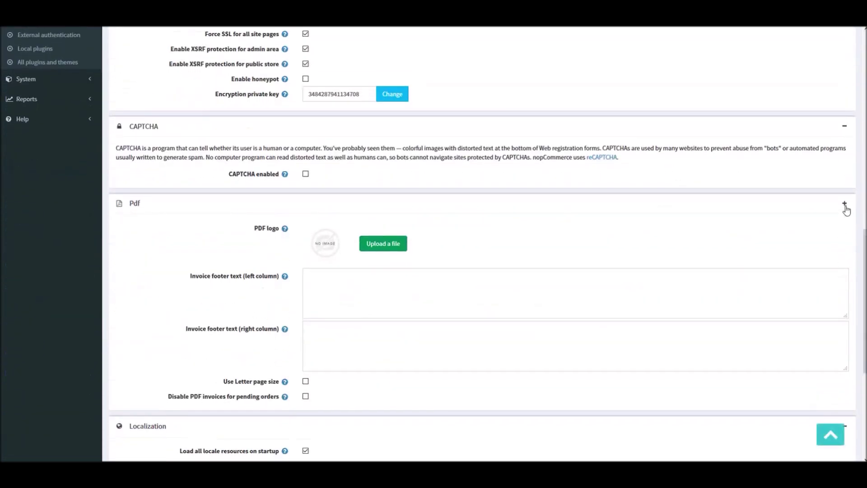
click(845, 204)
click(845, 203)
drag(863, 234, 856, 277)
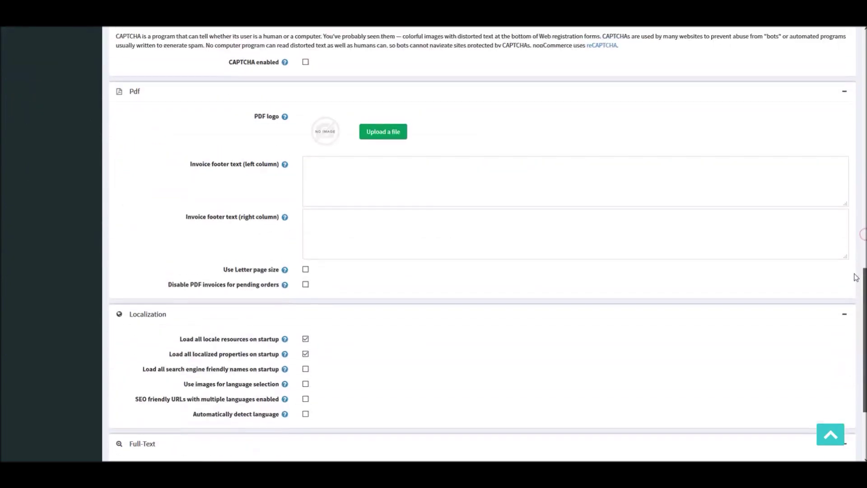
Upload logo.png from Pictures as the PDF logo and save the general settings.
click(381, 136)
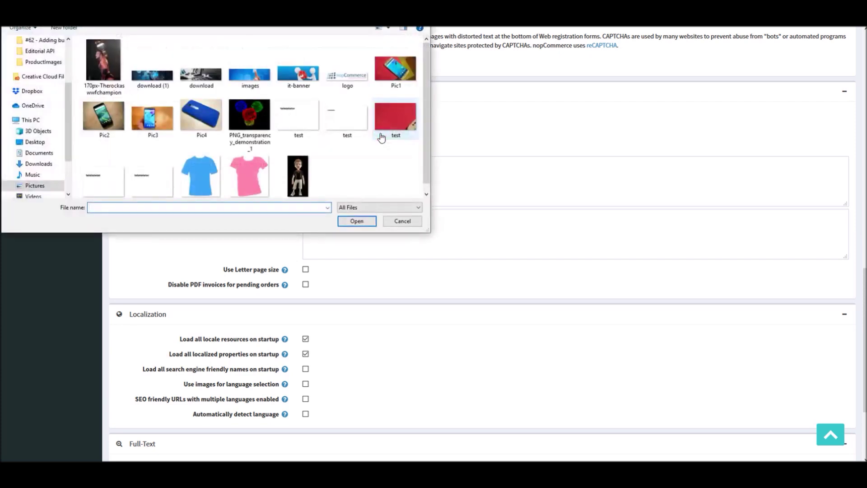
click(348, 71)
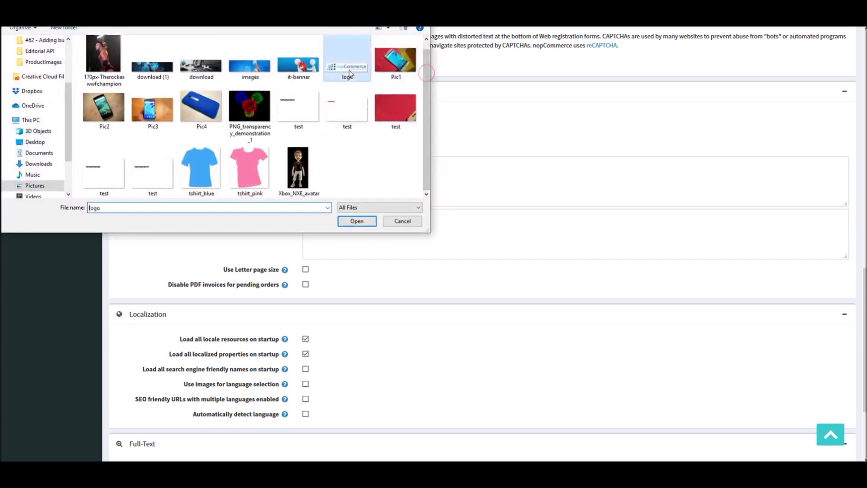
click(356, 220)
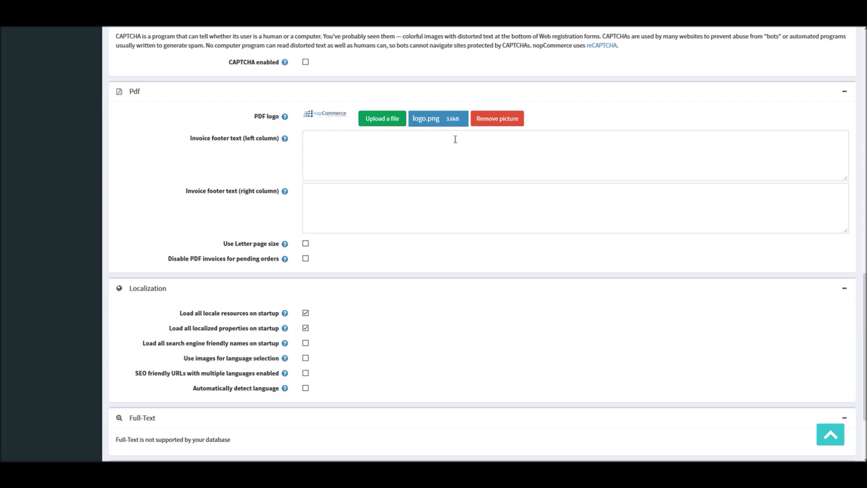
click(504, 163)
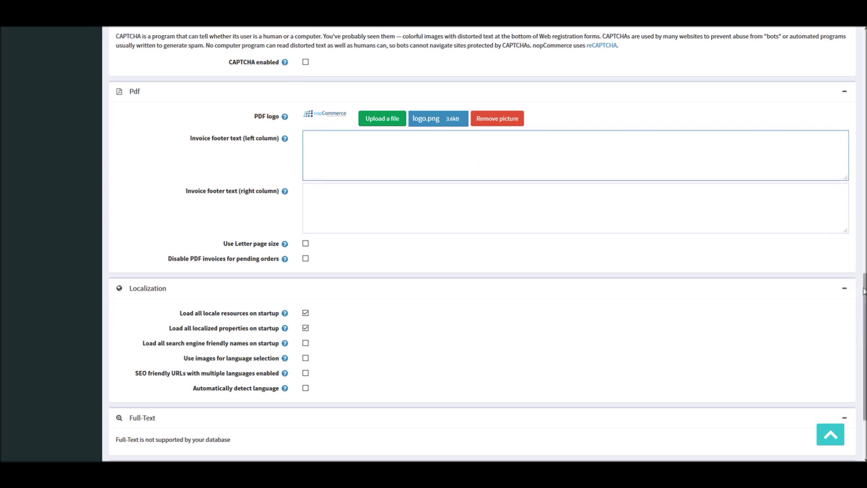
drag(864, 292, 863, 47)
click(837, 63)
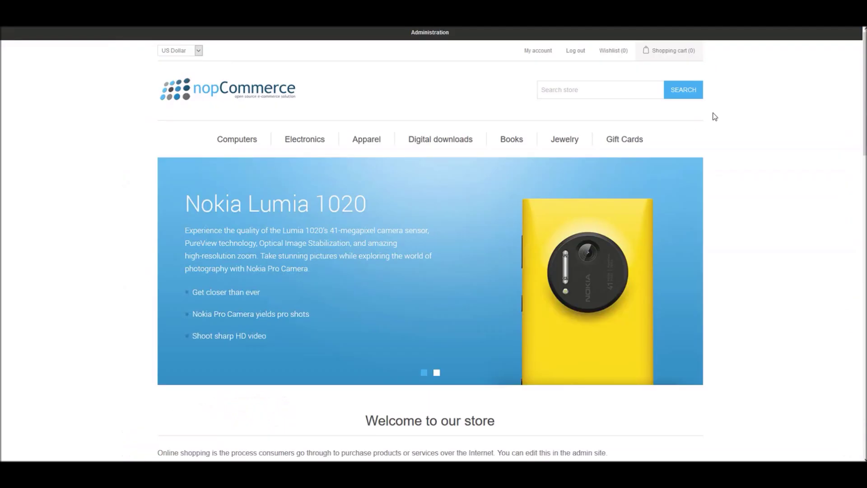
Check My account order history, then add the Apple iCam from Electronics > Camera & photo to the cart.
click(540, 51)
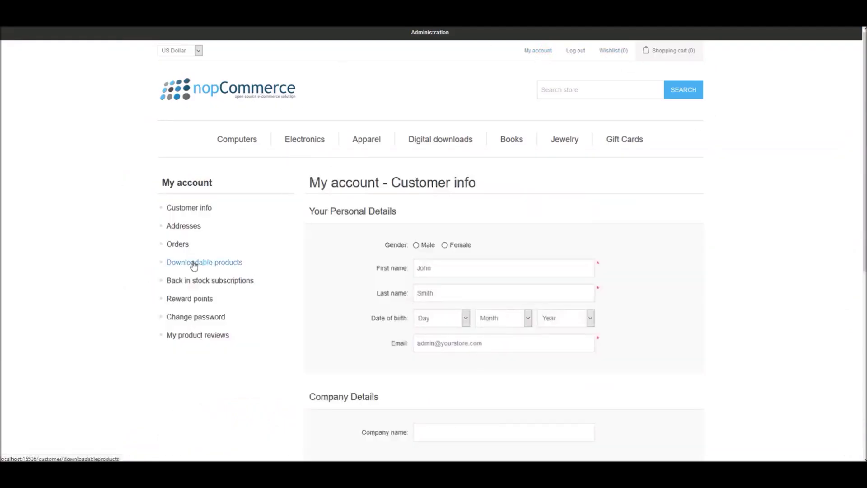
click(178, 246)
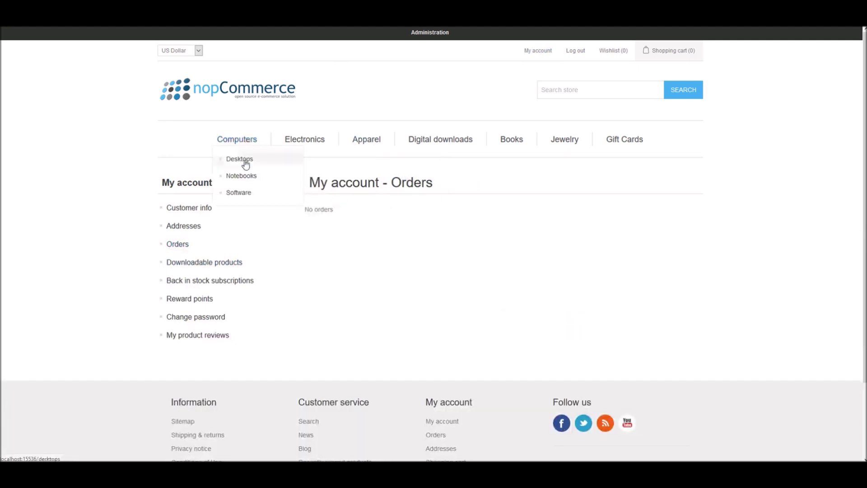
mouse_move(317, 138)
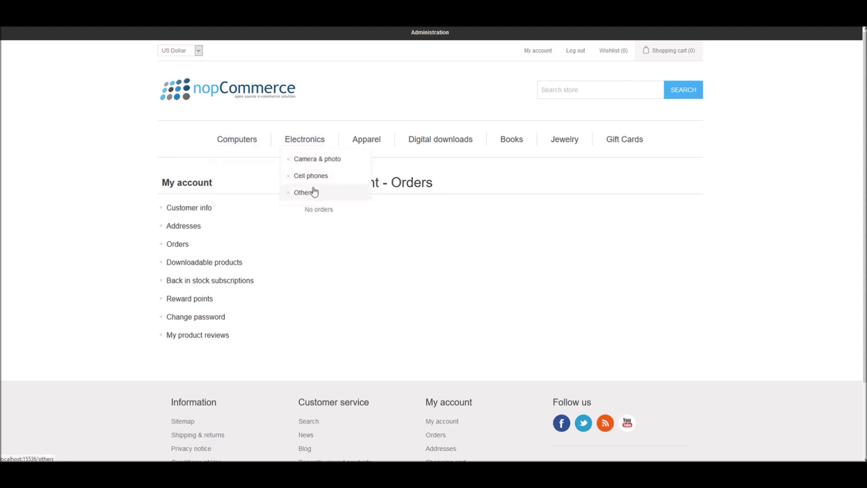
mouse_move(264, 140)
mouse_move(291, 144)
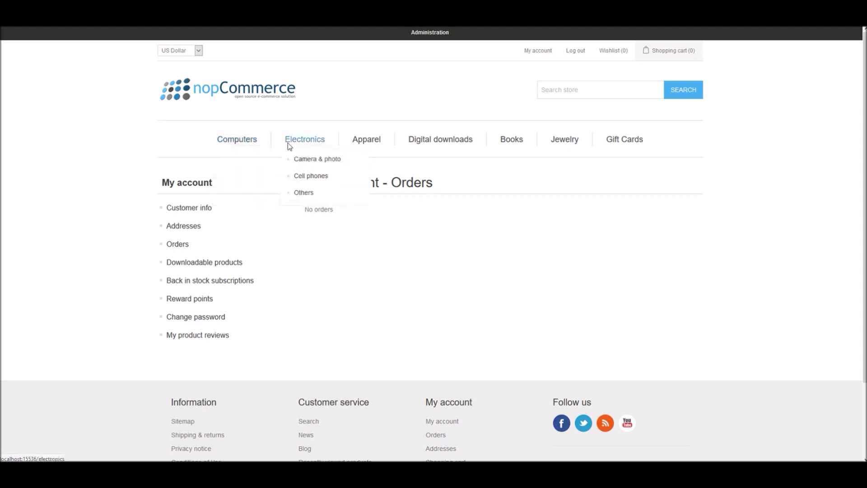
click(314, 160)
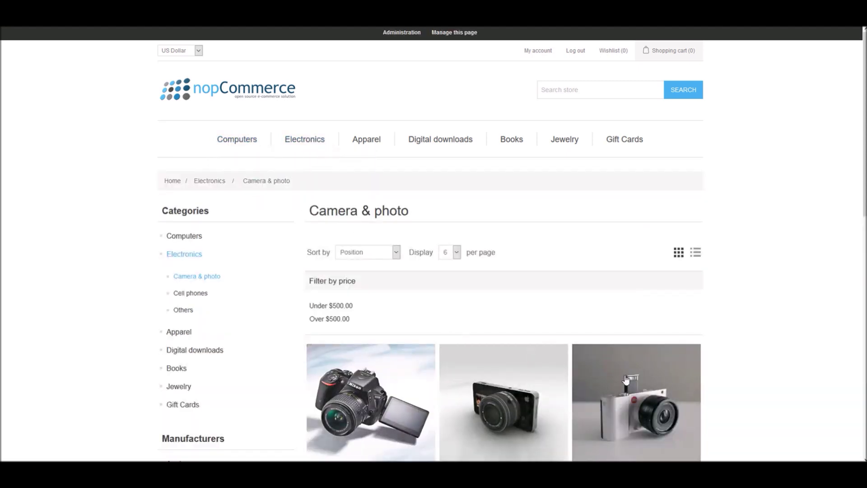
click(505, 432)
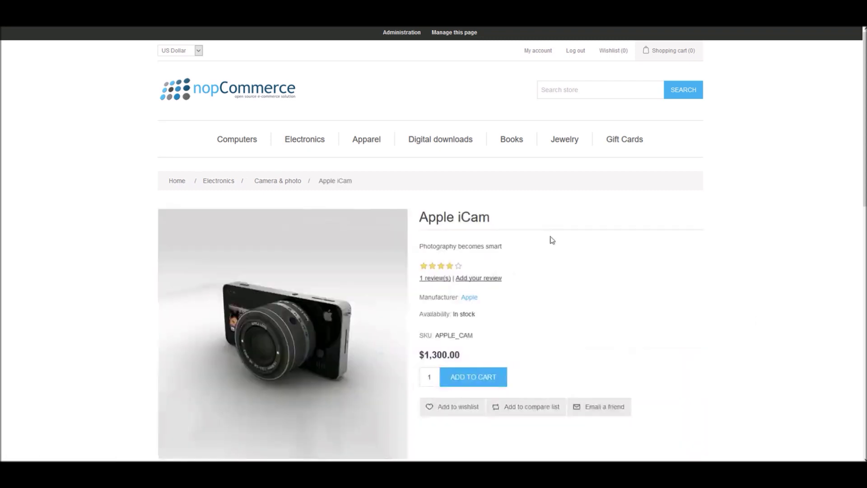
click(474, 380)
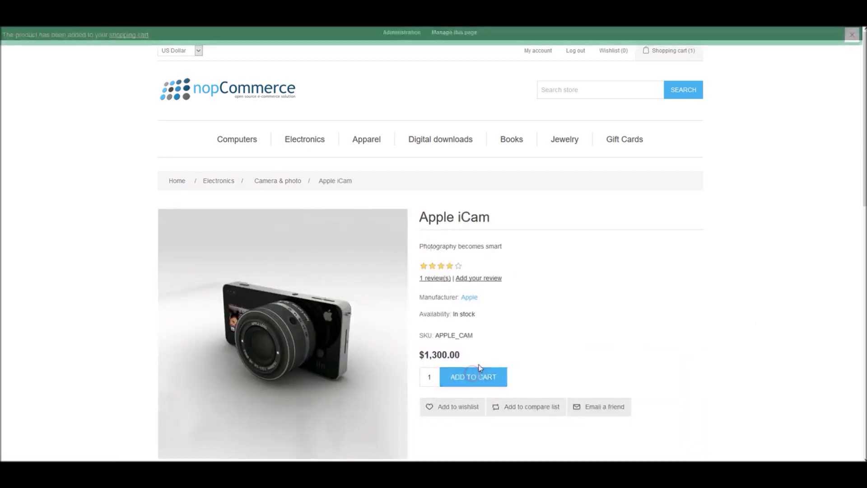
Check out the Apple iCam with the default address and shipping, paying by Check / Money Order.
click(133, 35)
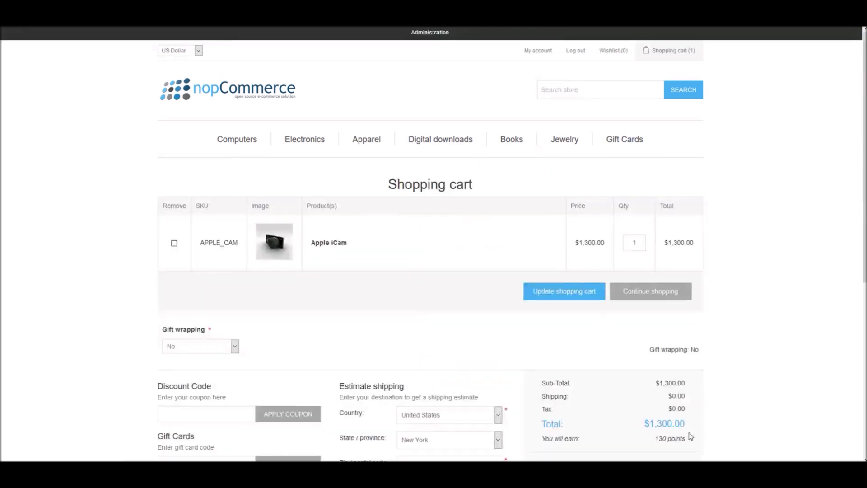
scroll(691, 436, down, 4)
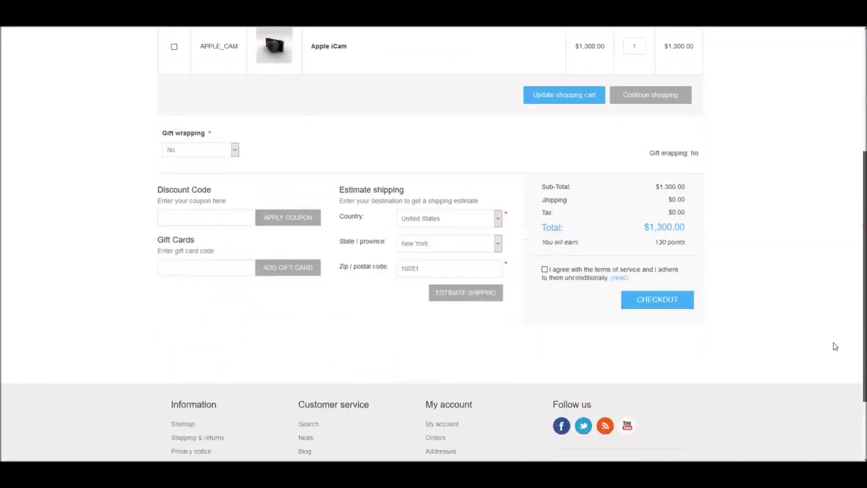
click(544, 267)
click(654, 294)
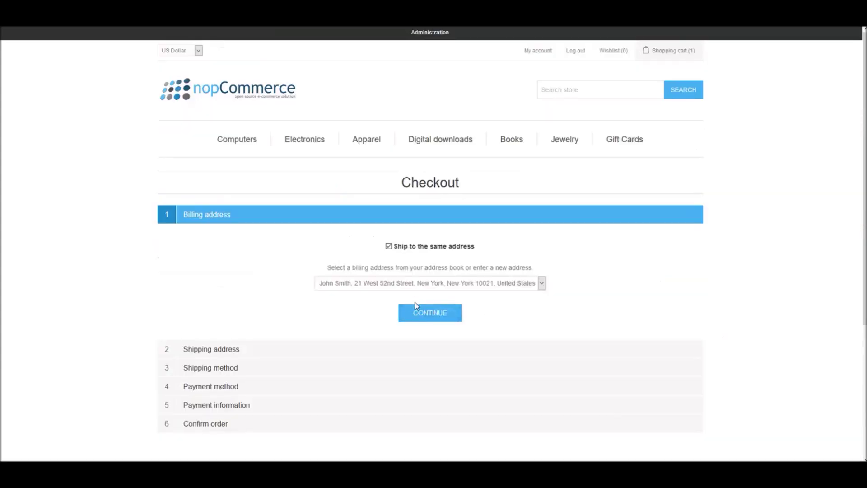
click(415, 307)
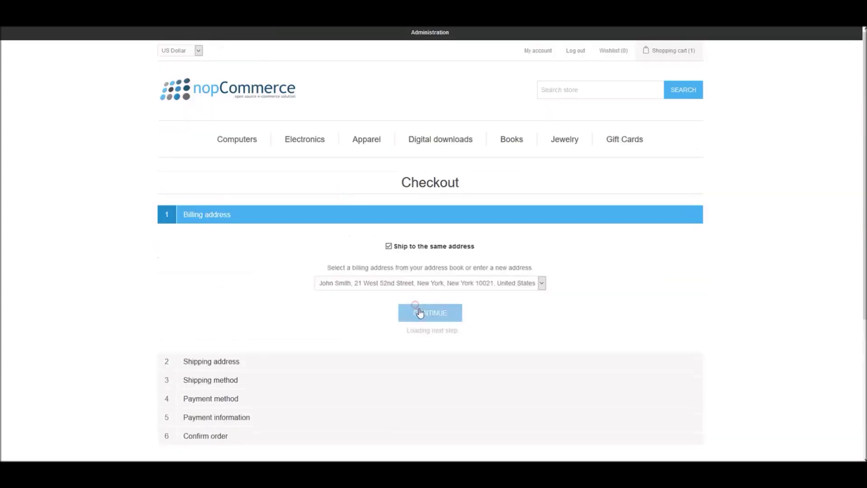
click(434, 358)
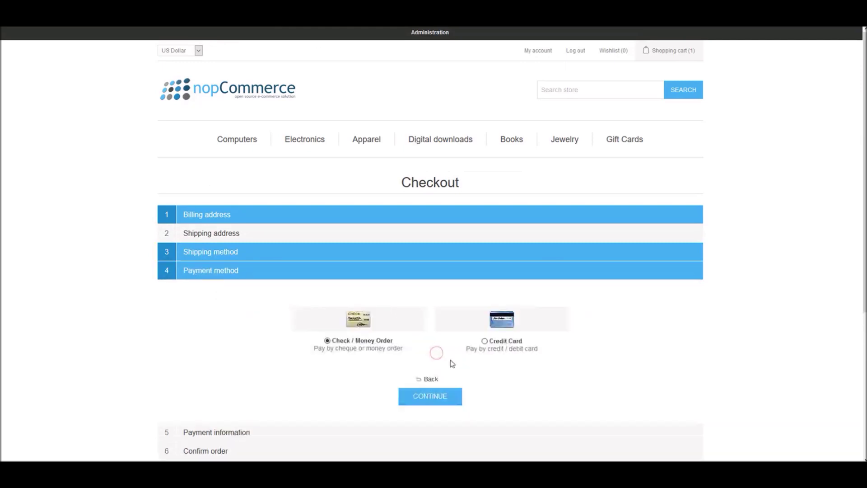
click(424, 391)
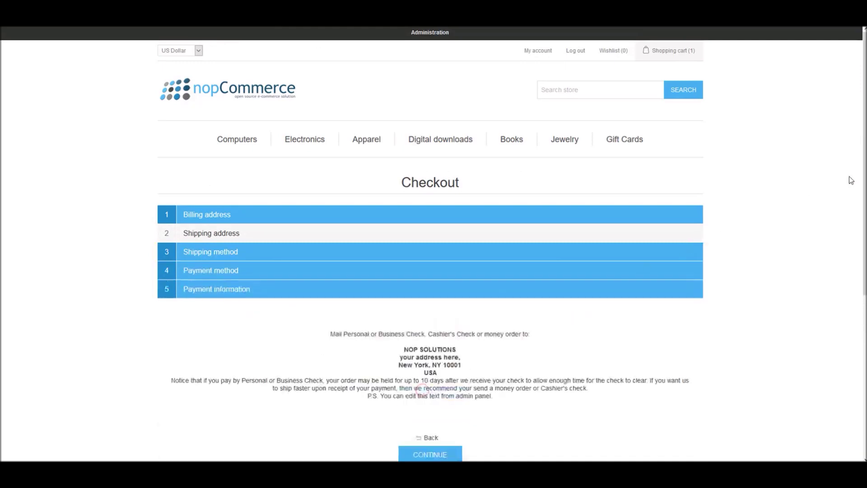
scroll(863, 177, down, 3)
click(426, 308)
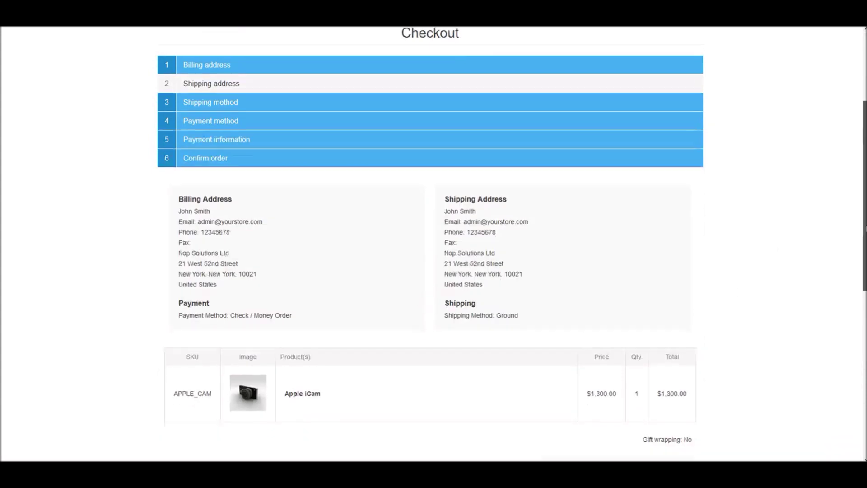
scroll(775, 300, down, 4)
click(429, 394)
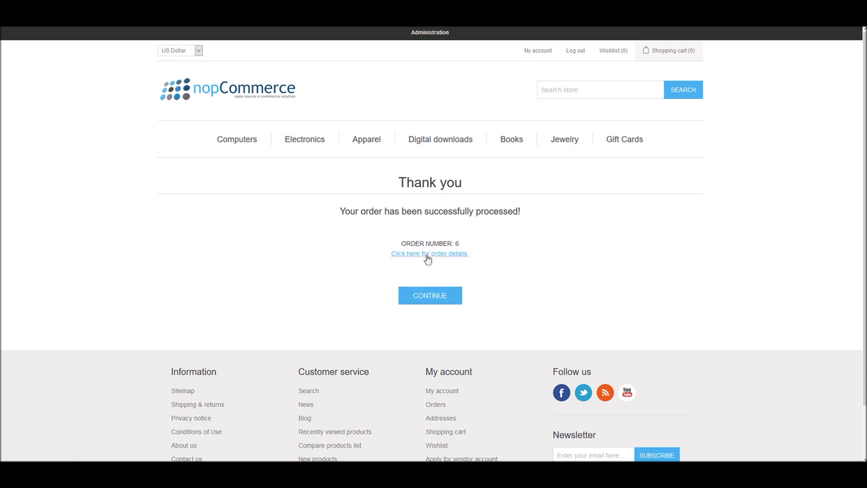
Open the new order's details and open its PDF invoice with Adobe Acrobat.
click(423, 253)
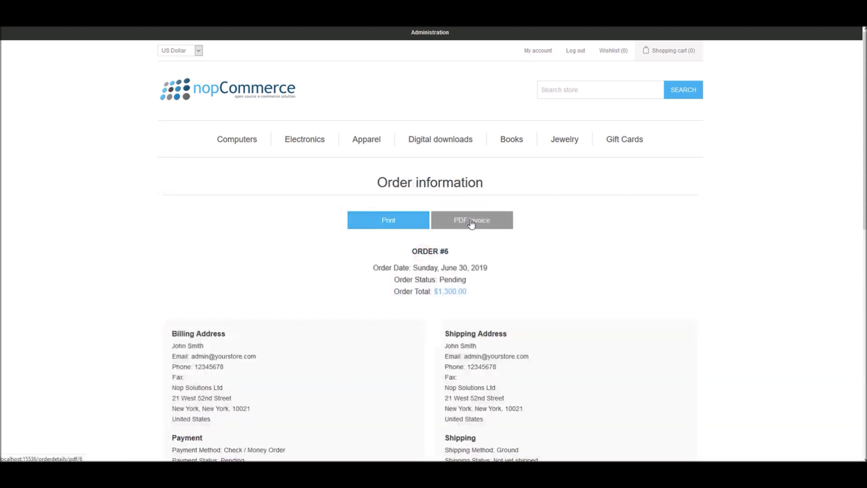
click(471, 221)
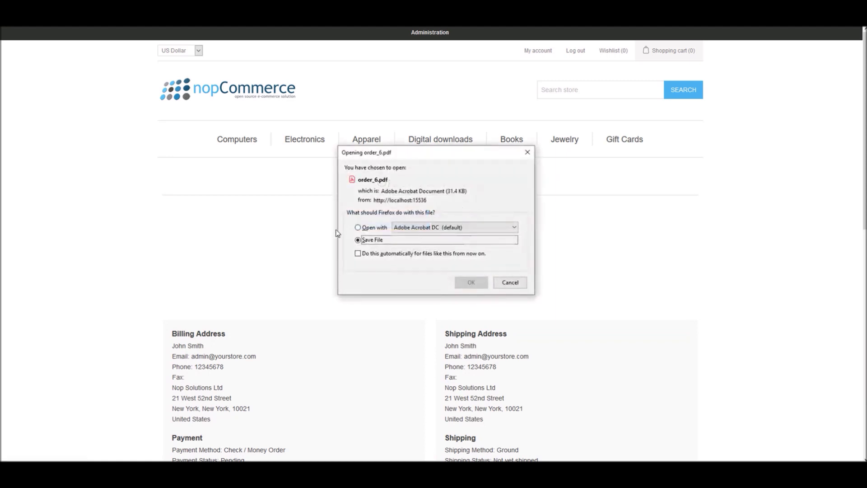
click(358, 227)
click(471, 282)
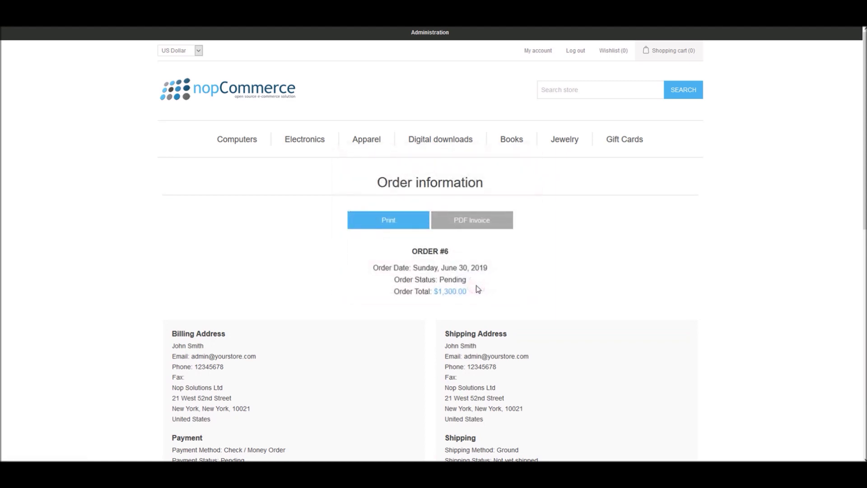
Maximize Acrobat and scroll through the order_6.pdf invoice with its logo and totals.
double_click(568, 31)
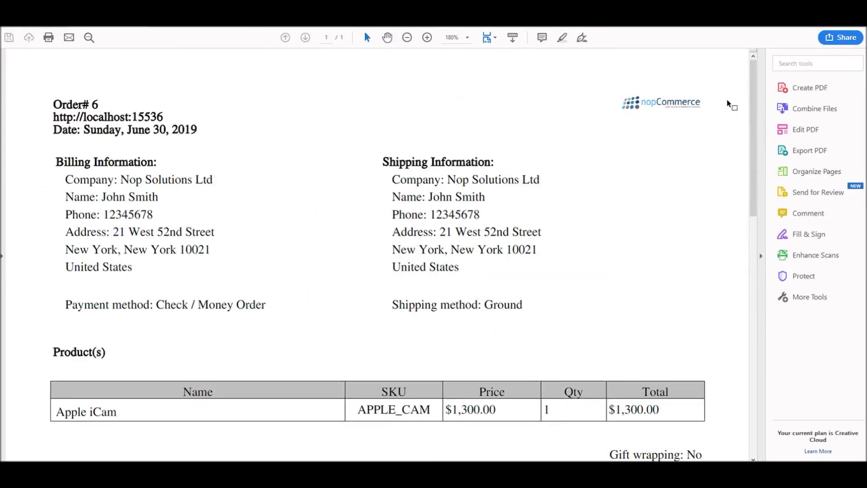
scroll(750, 103, down, 4)
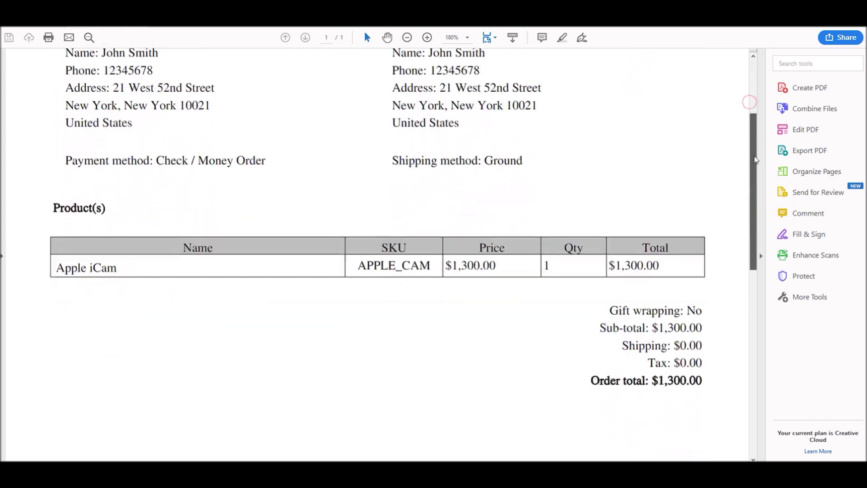
scroll(753, 101, up, 4)
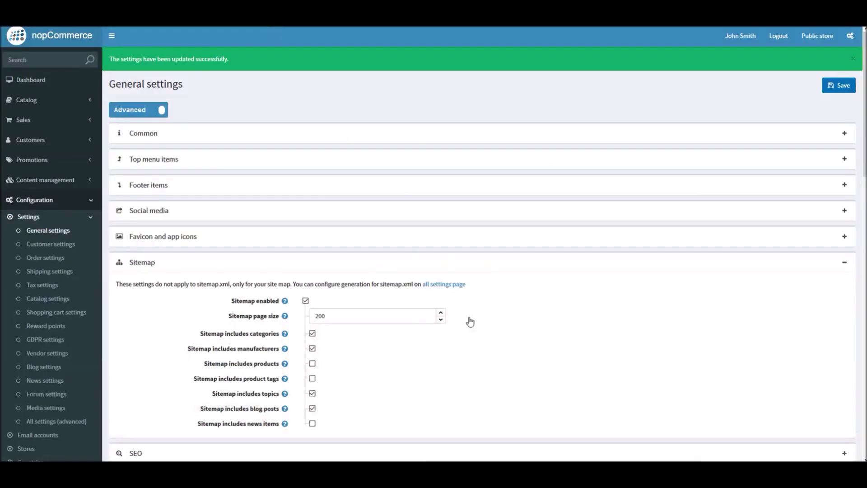
Enter 'Thank you for your business' as the left-column invoice footer text.
drag(863, 144, 841, 346)
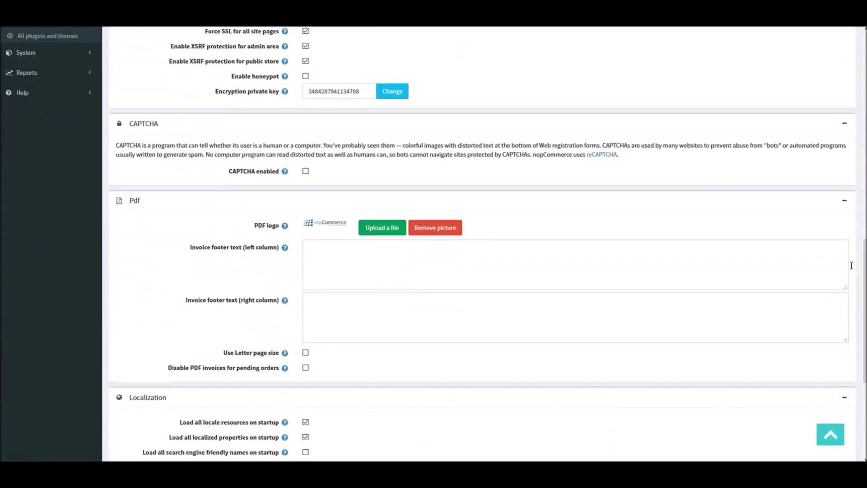
drag(860, 251, 832, 265)
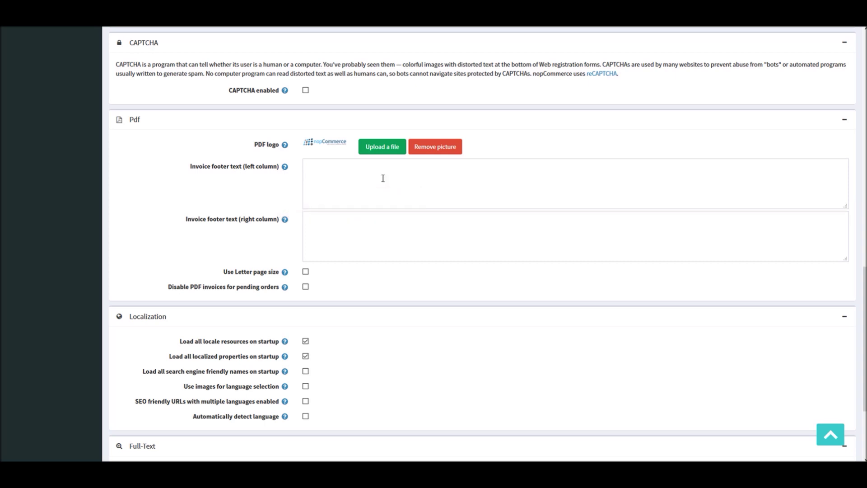
click(383, 179)
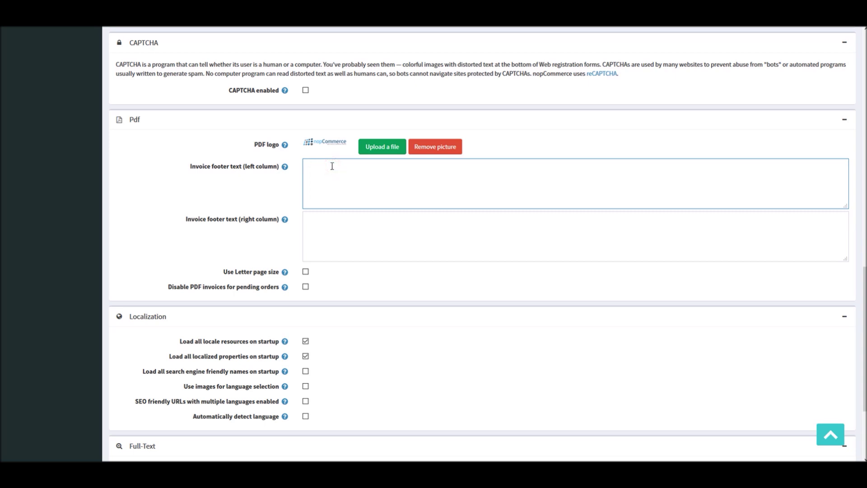
text(Thank you for your business!)
Set the right-column invoice footer to 'Call us on' plus the store phone number, and save.
click(356, 237)
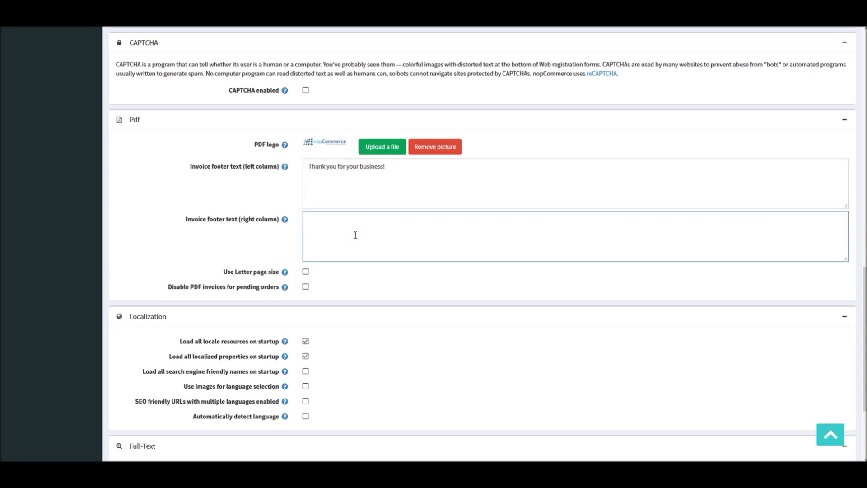
text(Calll)
key(BackSpace)
key(BackSpace)
text(ll)
key(BackSpace)
text(us on 123-123-1234)
drag(863, 284, 844, 64)
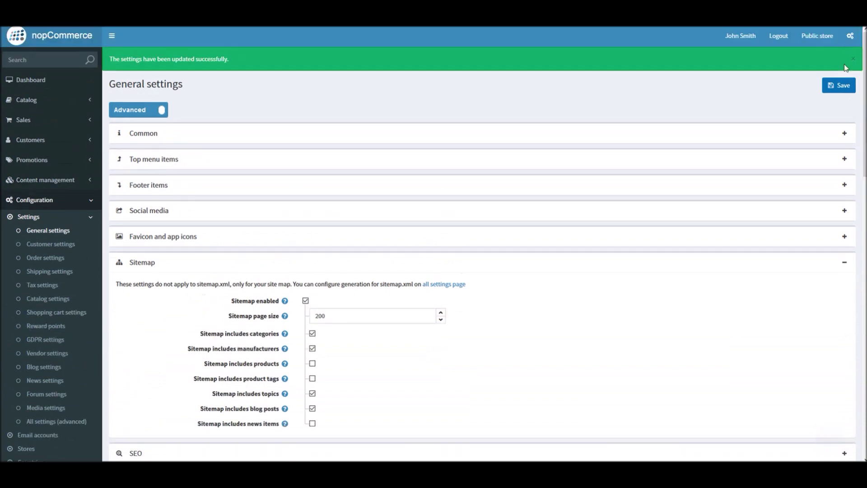
click(838, 85)
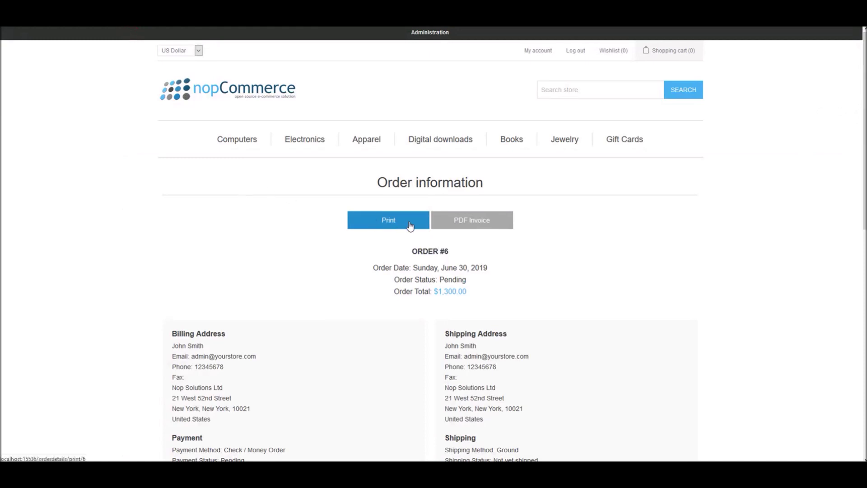
Request order #6's PDF invoice again and open it with Adobe Acrobat DC.
click(470, 229)
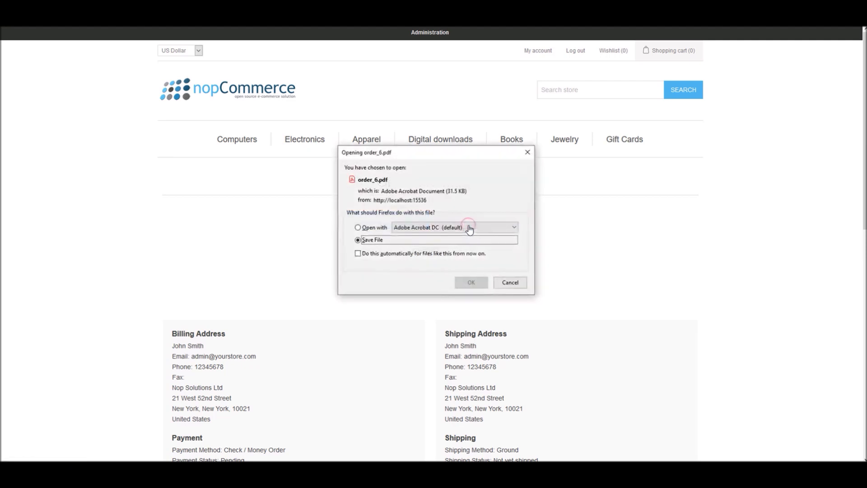
click(377, 227)
click(471, 282)
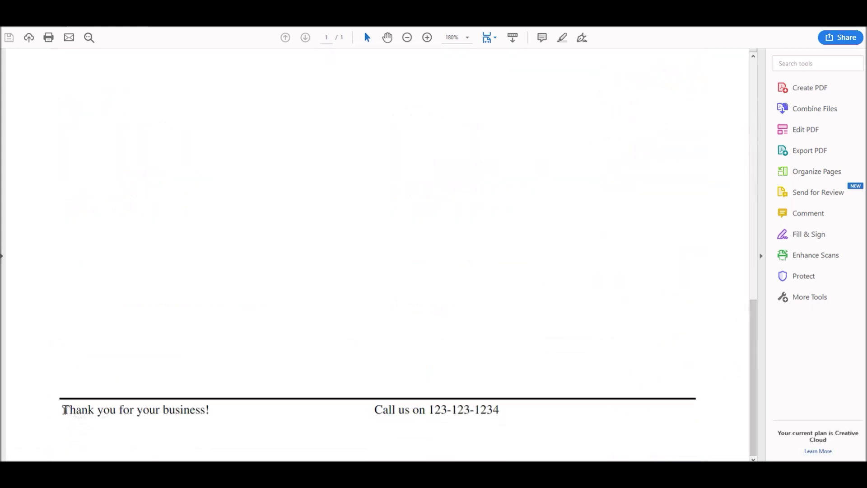
Select the 'Thank you for your business!' footer line in the regenerated invoice.
drag(66, 410, 214, 417)
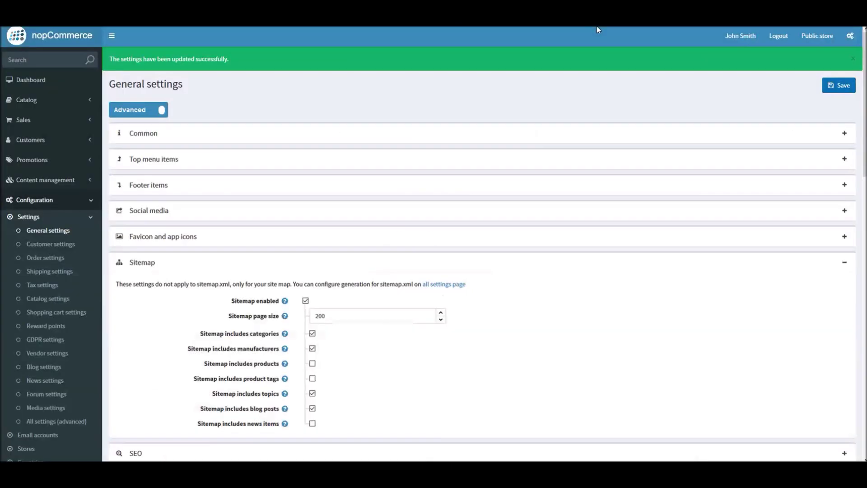
Scroll General settings down to the Pdf section showing the logo and both footer texts.
scroll(836, 112, down, 15)
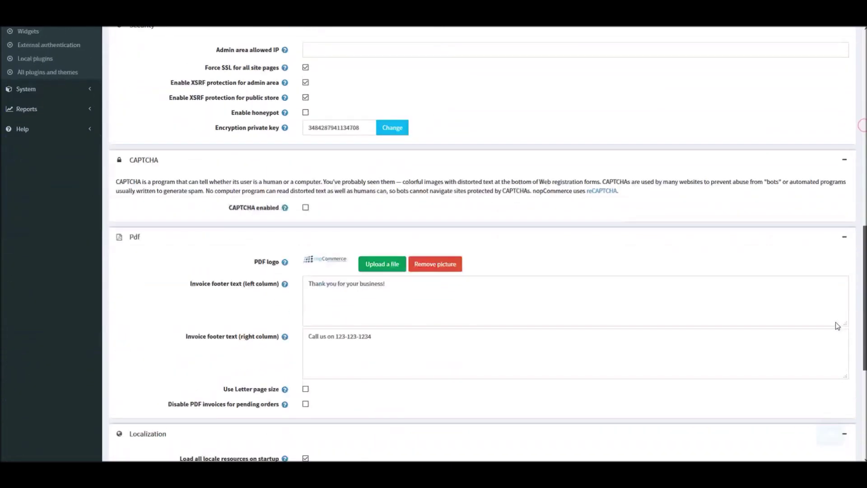
scroll(834, 343, down, 1)
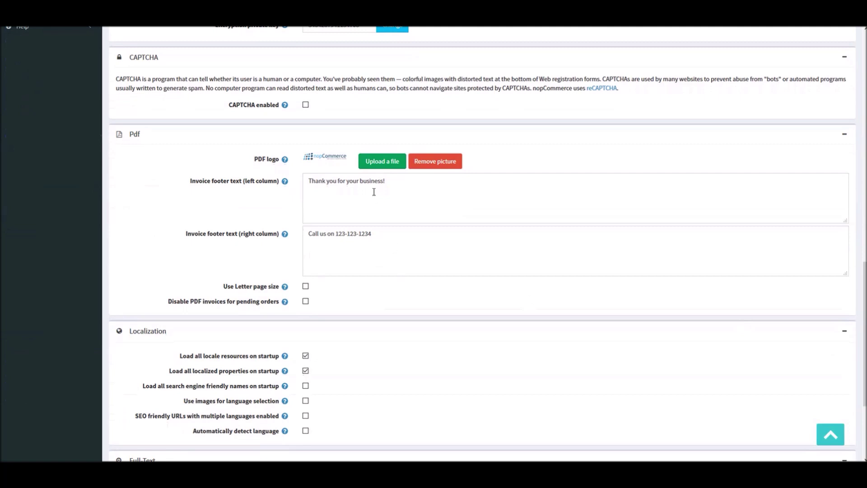